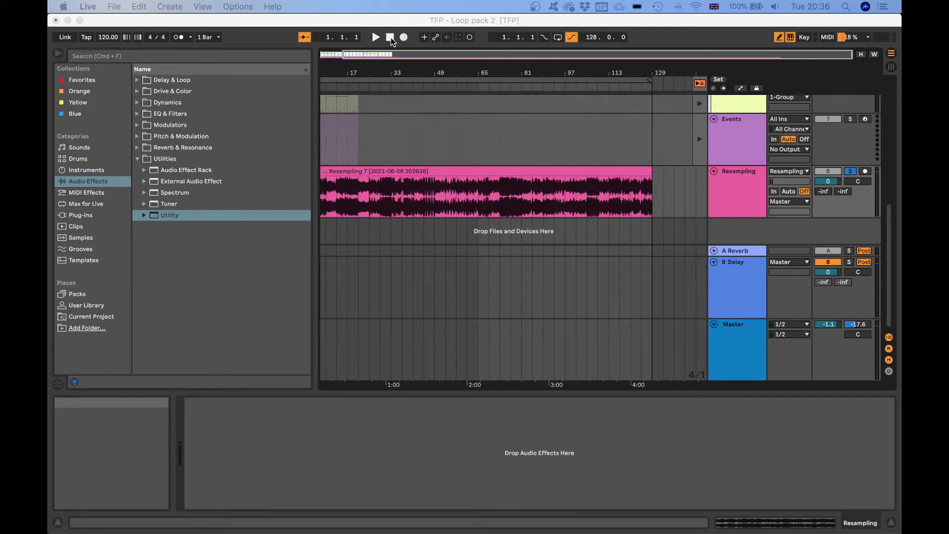
Play back the arrangement, jumping playback to points near the start, then stop playback.
click(391, 38)
click(377, 37)
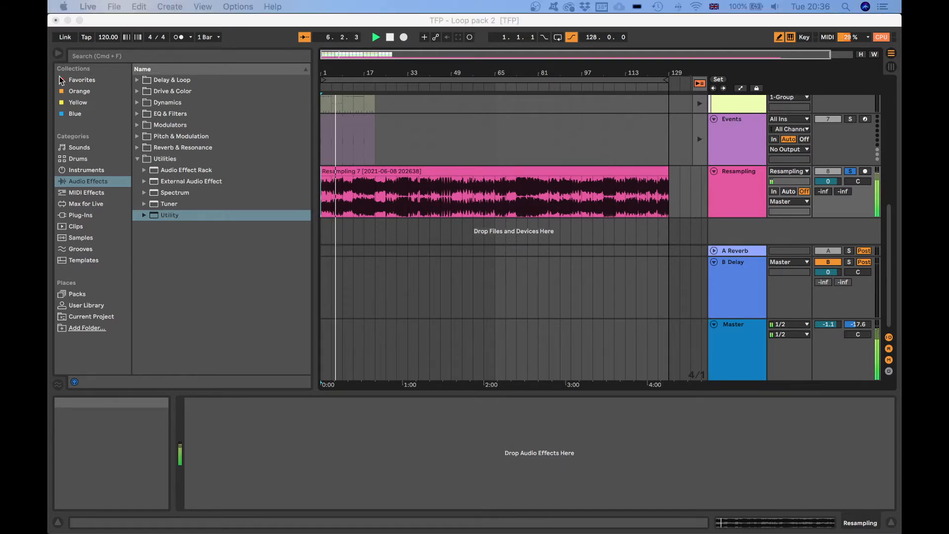
click(444, 89)
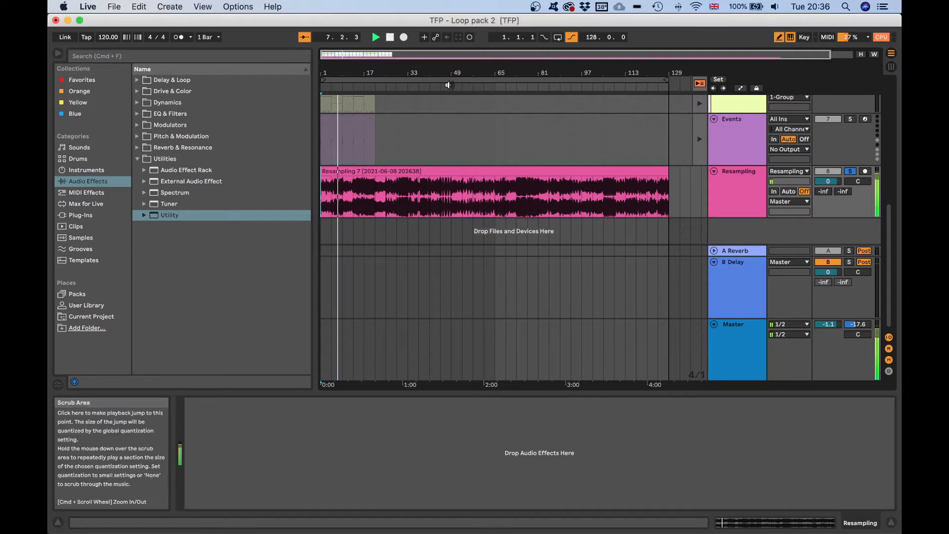
click(452, 86)
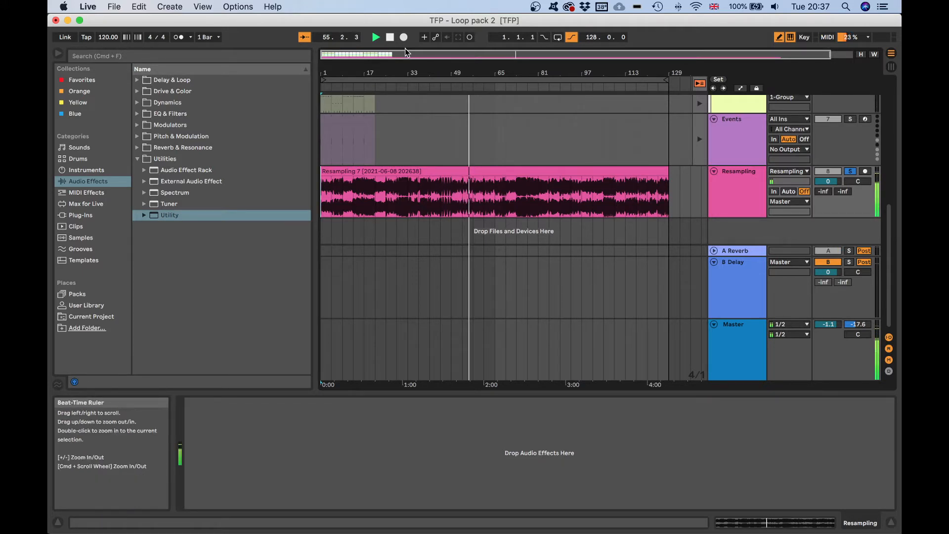
click(390, 38)
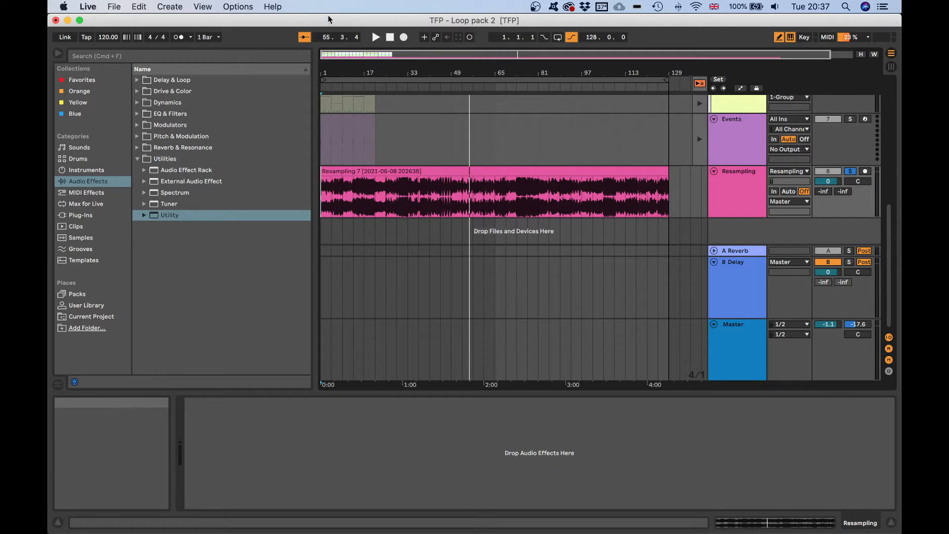
click(437, 170)
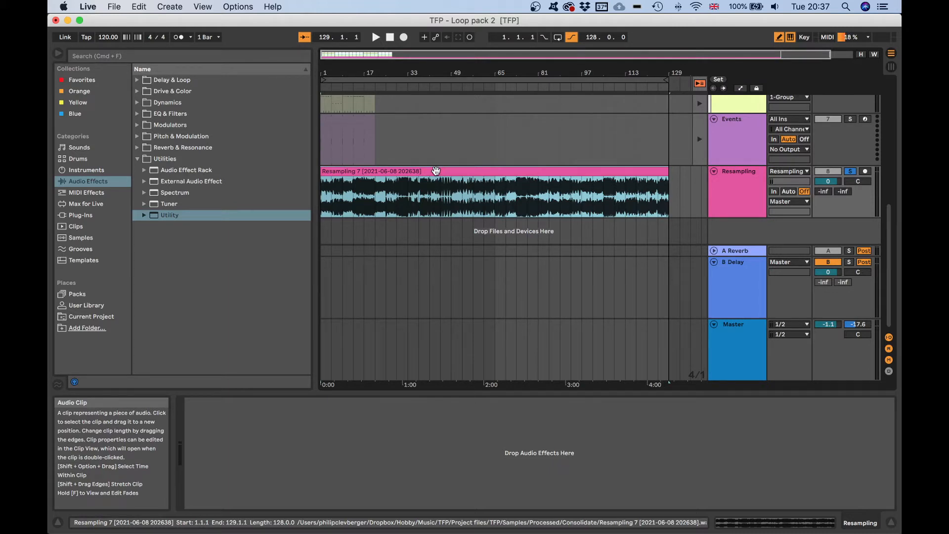
right_click(437, 171)
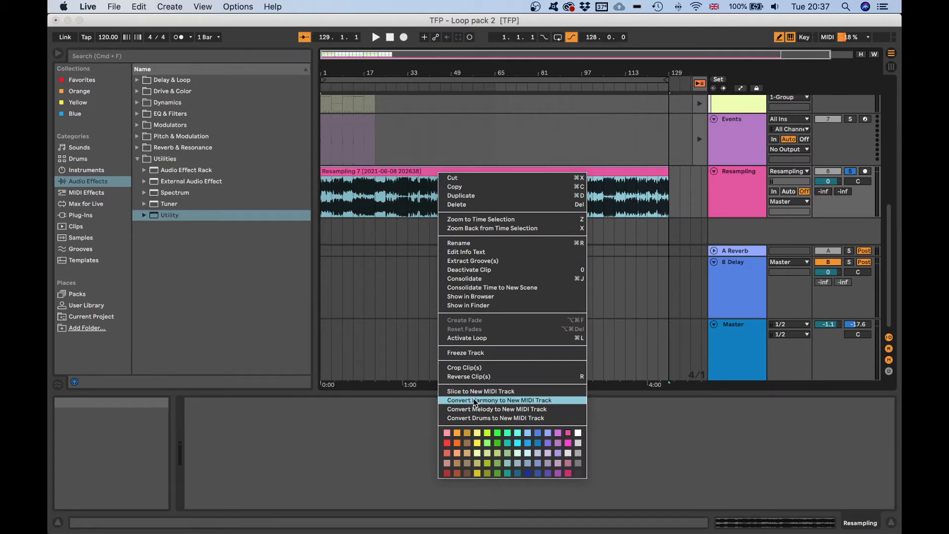
click(334, 175)
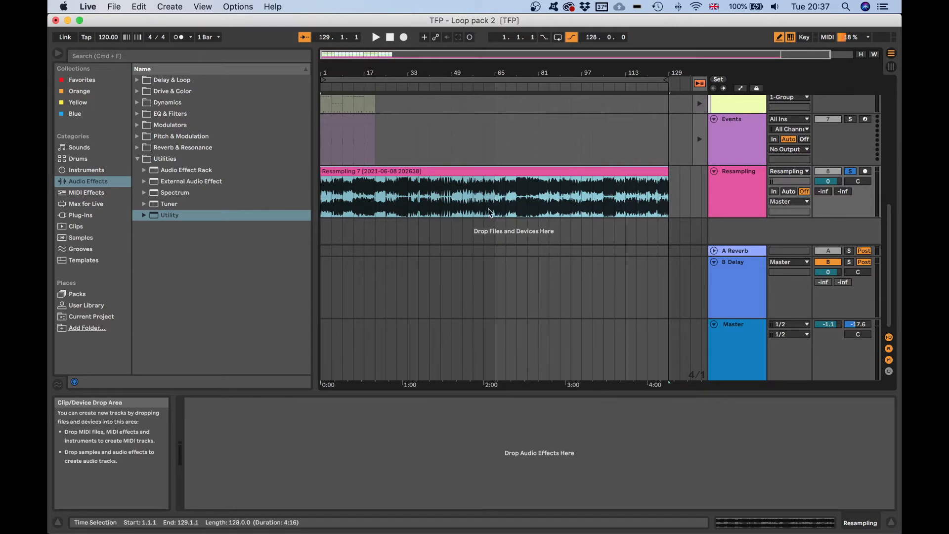
Try slicing the Resampling clip to a new MIDI track with one slice per Bar.
click(416, 171)
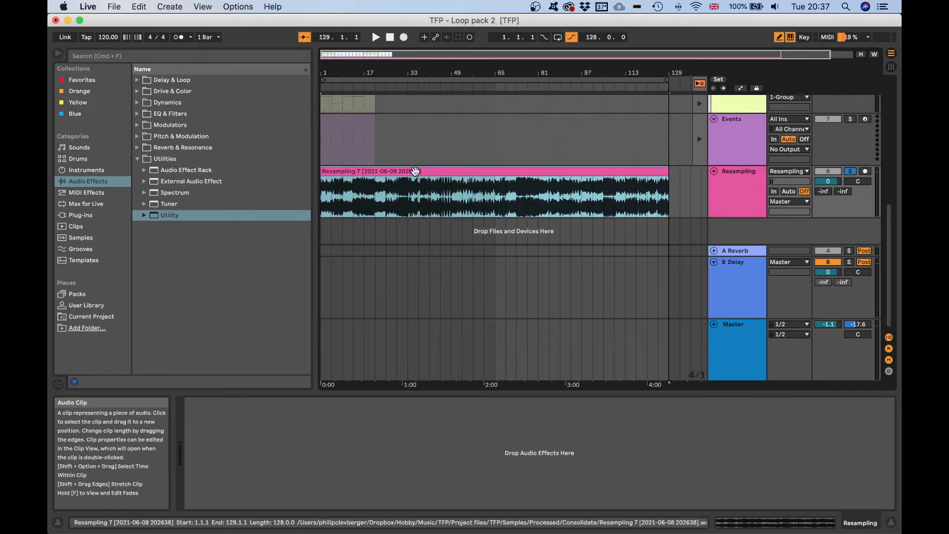
right_click(415, 171)
click(503, 389)
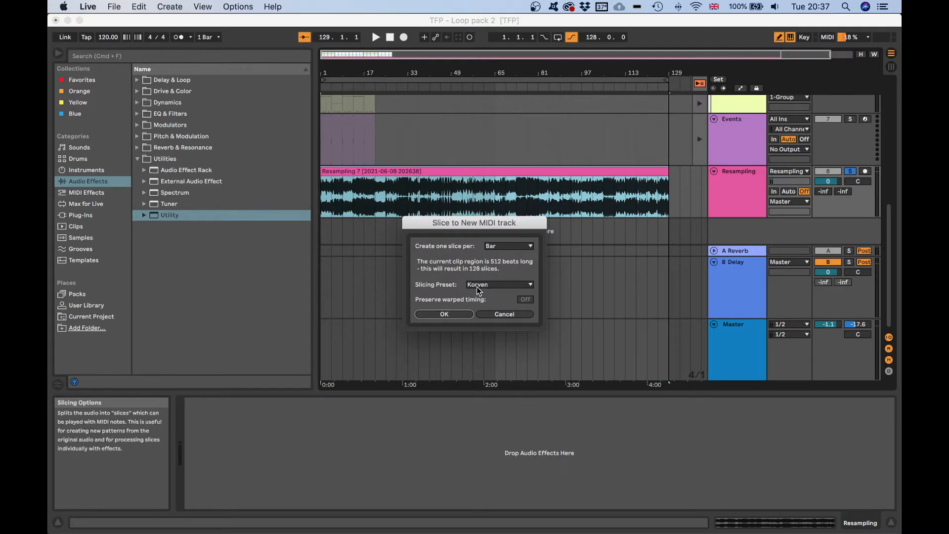
click(507, 245)
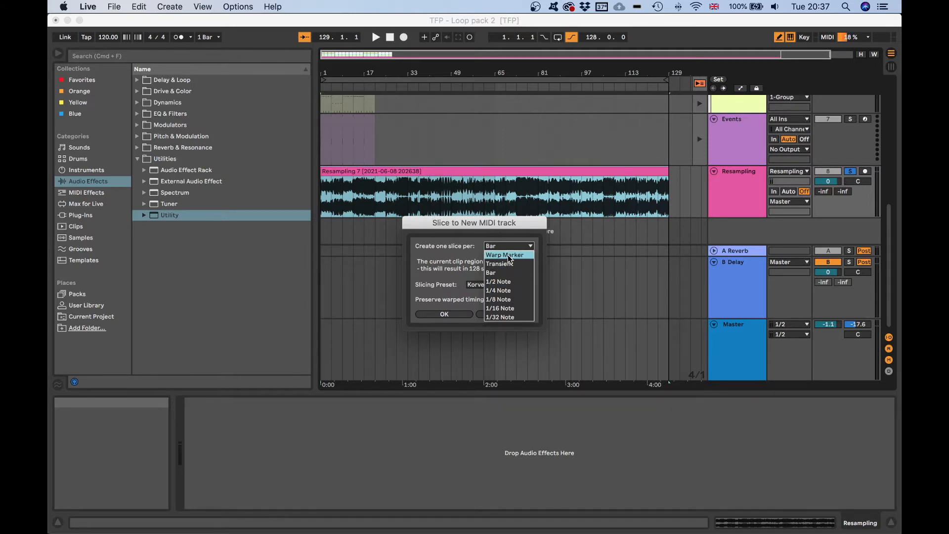
click(510, 273)
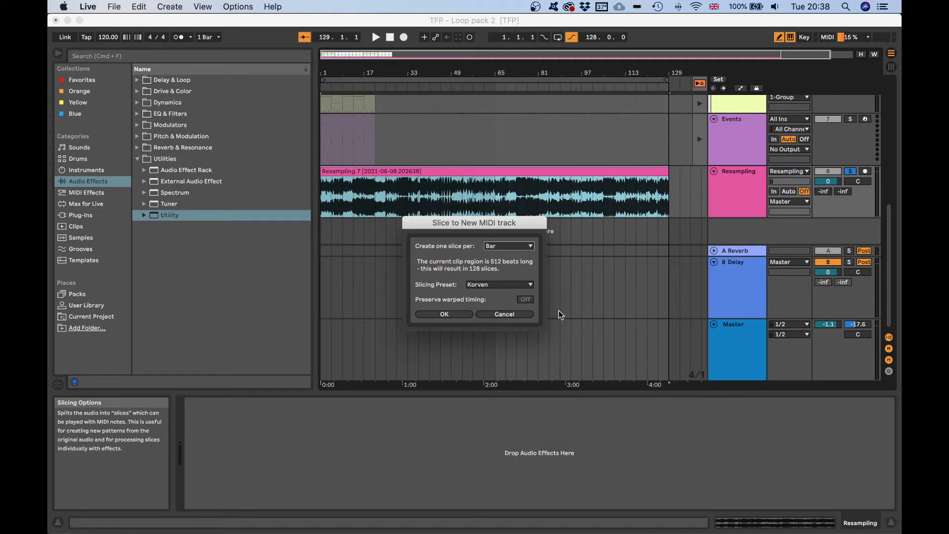
click(522, 314)
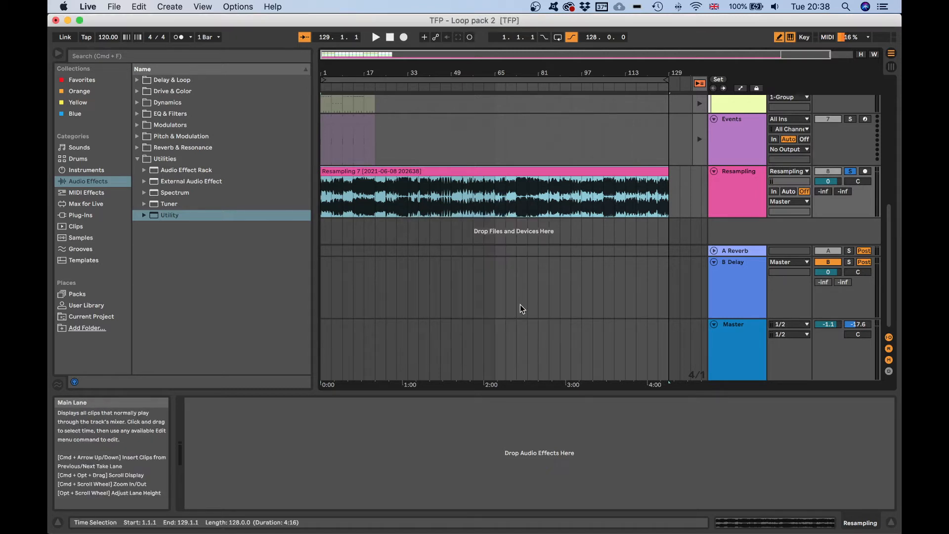
Select the first four bars of the Resampling clip and consolidate them into a separate clip.
drag(347, 67, 364, 123)
drag(344, 57, 365, 136)
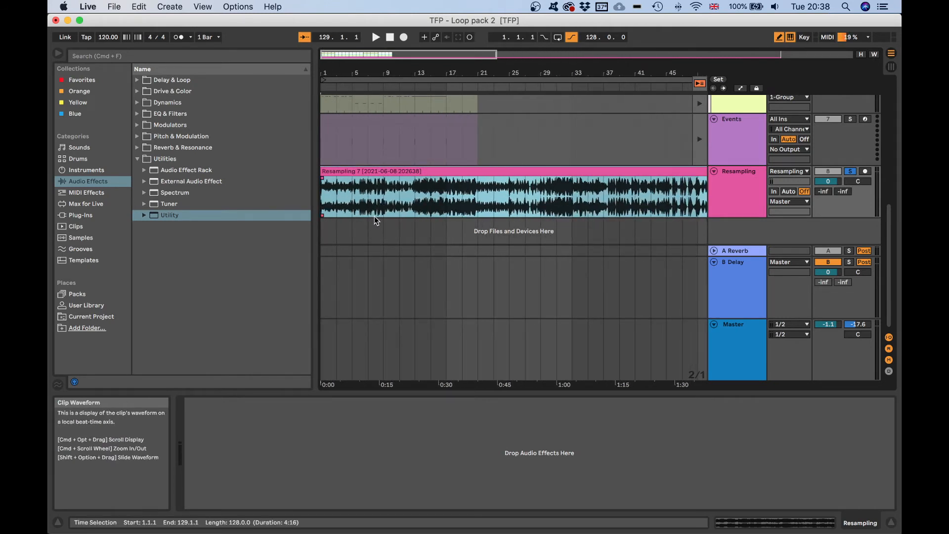
key(space)
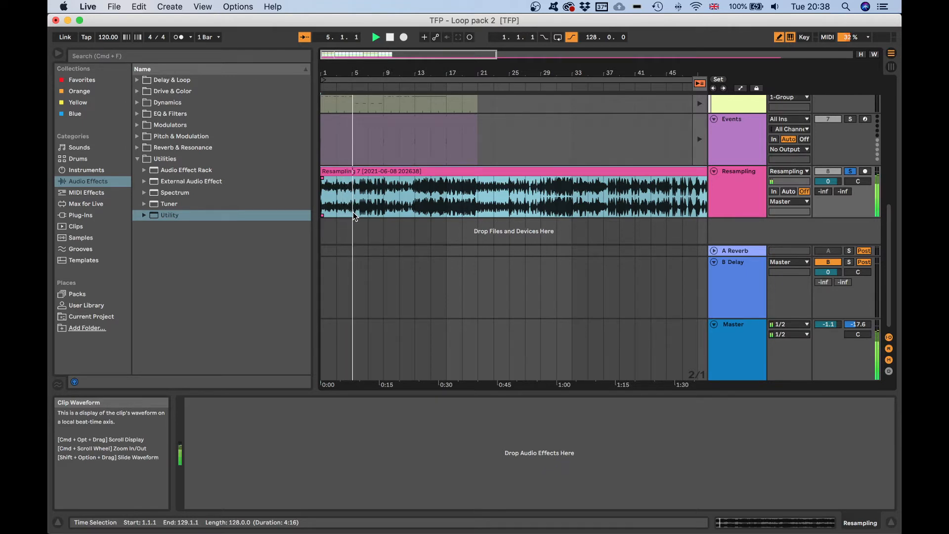
key(space)
drag(353, 213, 313, 191)
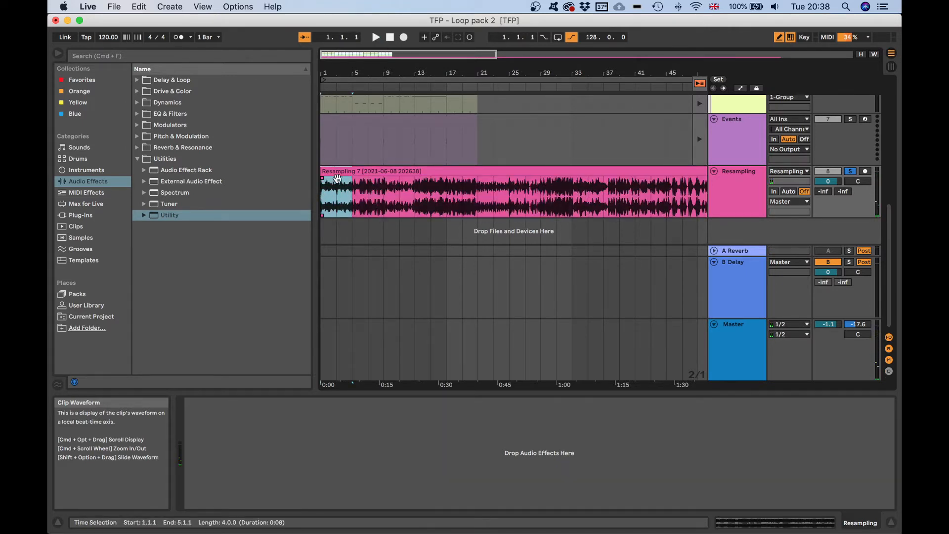
drag(332, 73, 350, 119)
scroll(488, 196, left, 2)
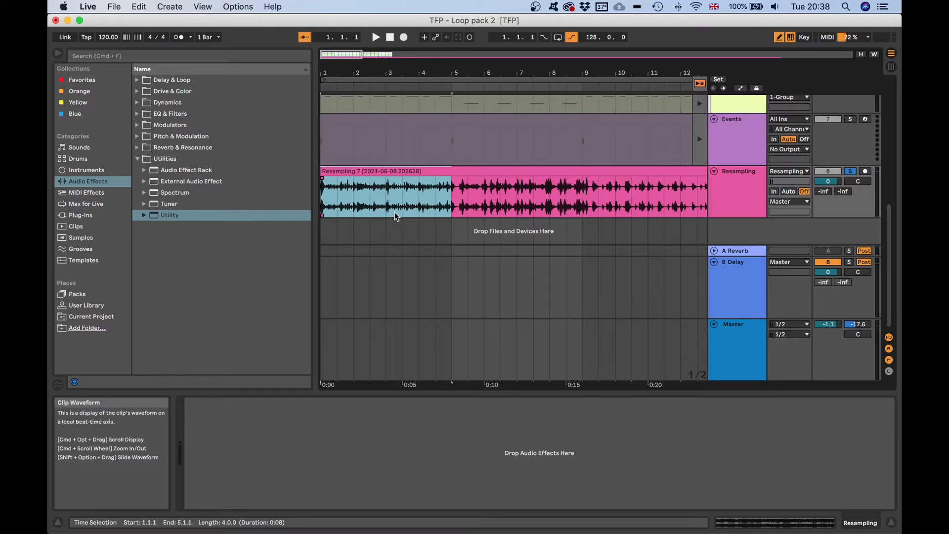
key(super+j)
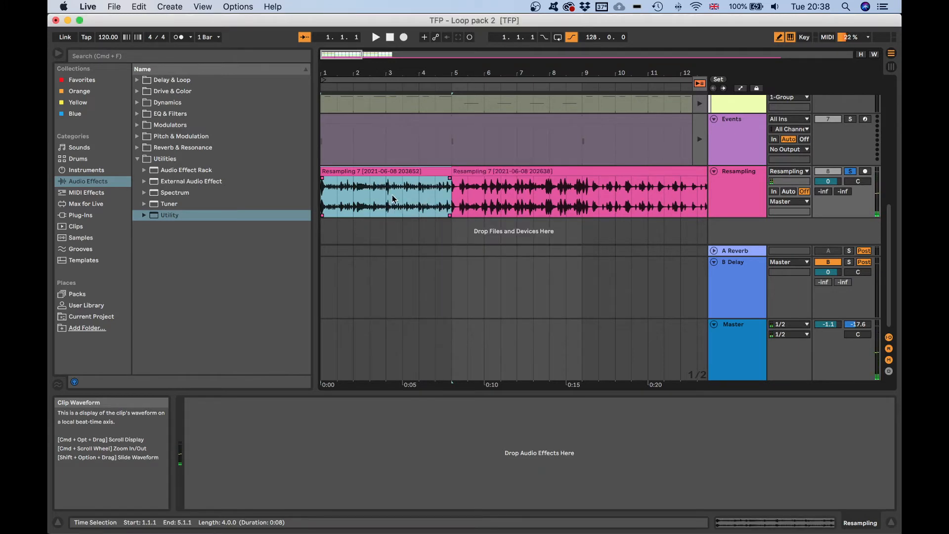
Show the consolidated clip's audio file in Finder, preview it, and close the Finder window.
right_click(374, 171)
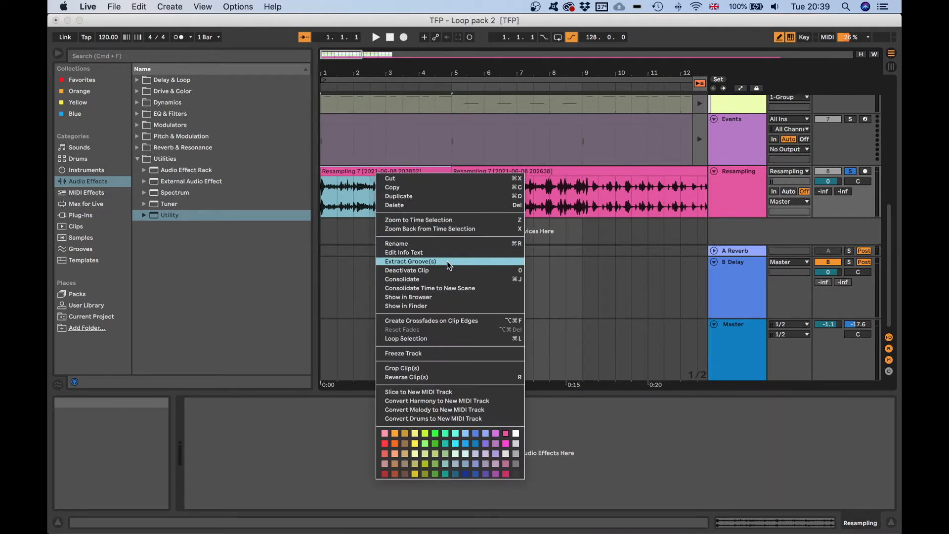
click(441, 304)
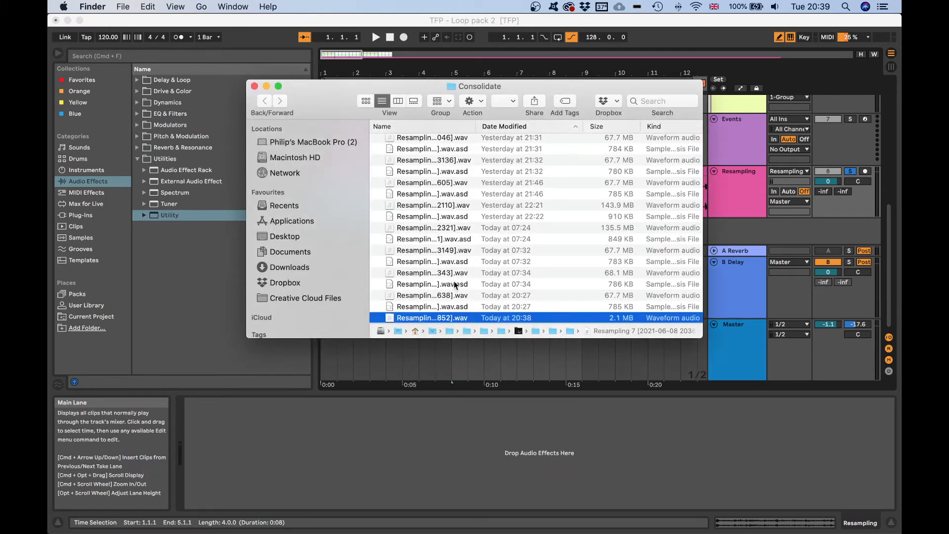
key(space)
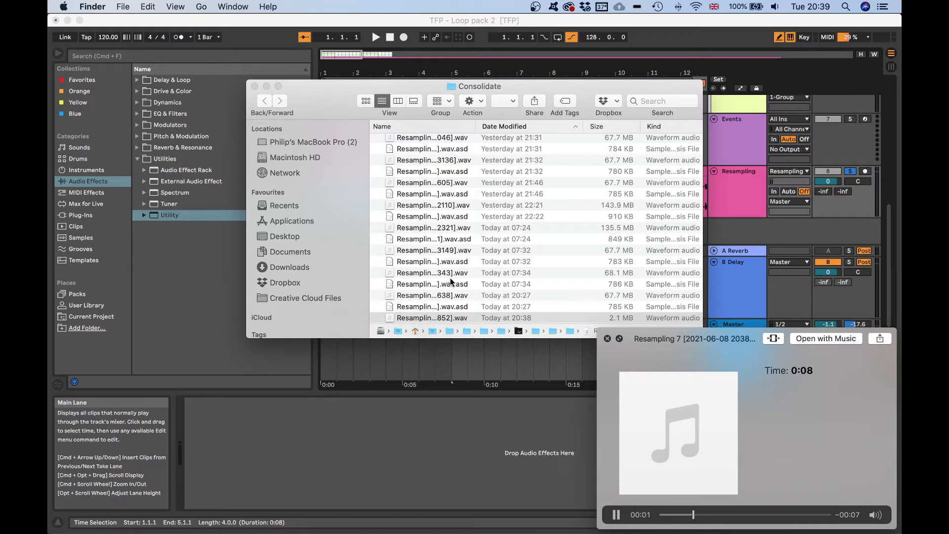
key(space)
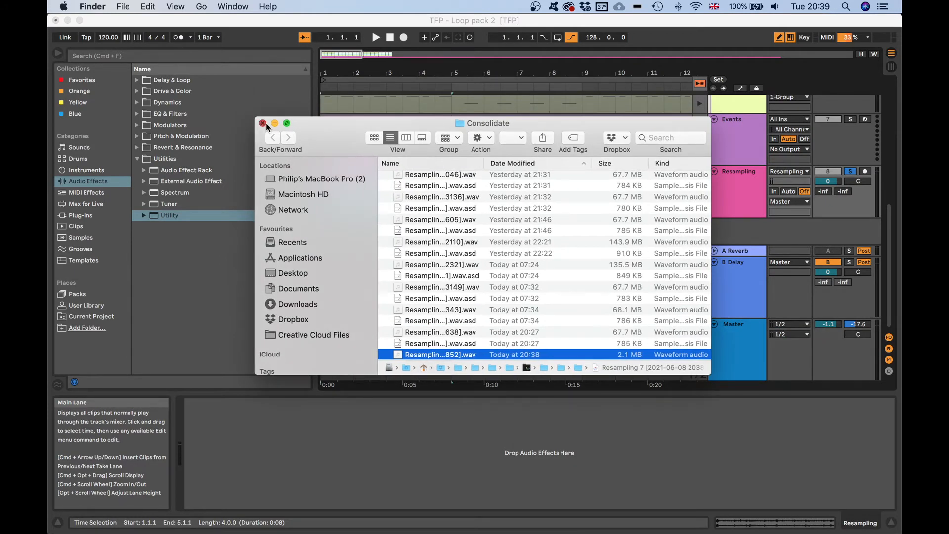
key(super+w)
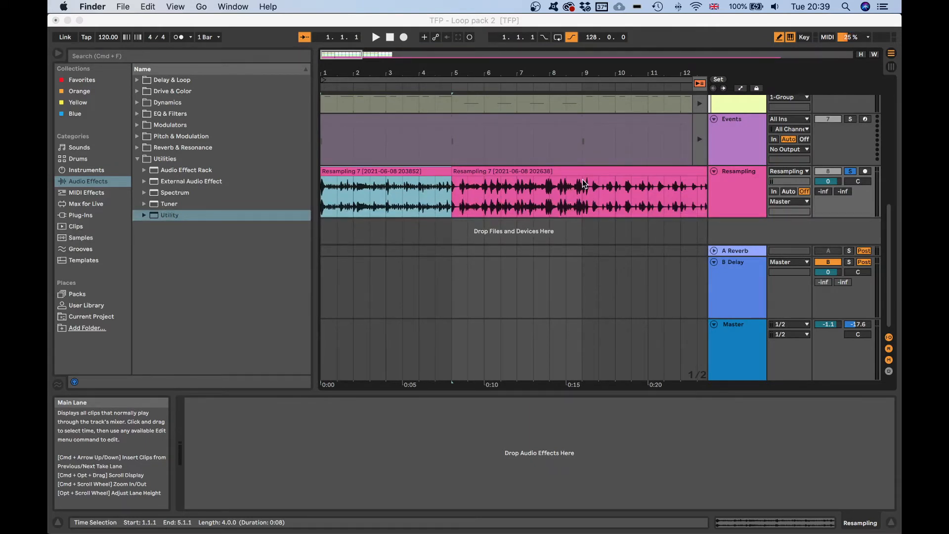
Open the first consolidated clip in the clip view to inspect its properties.
click(480, 71)
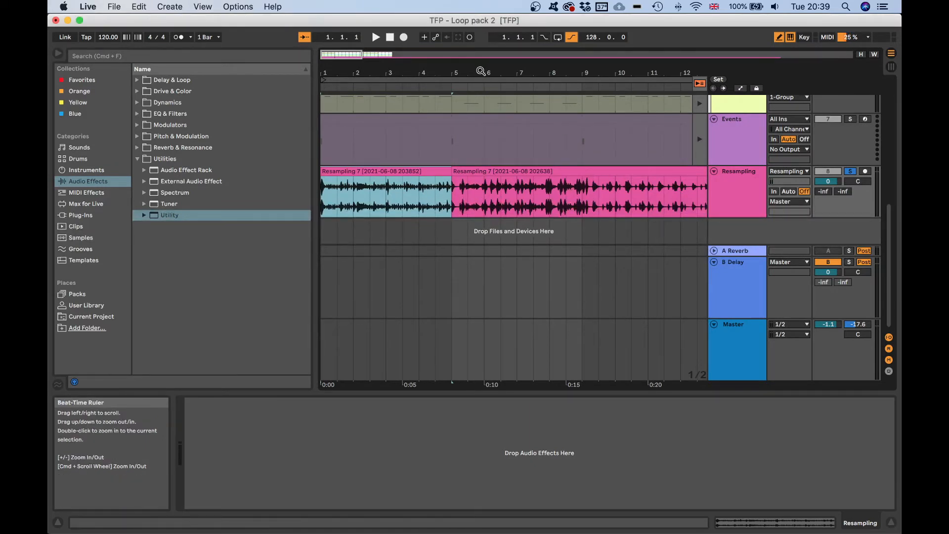
drag(481, 71, 480, 10)
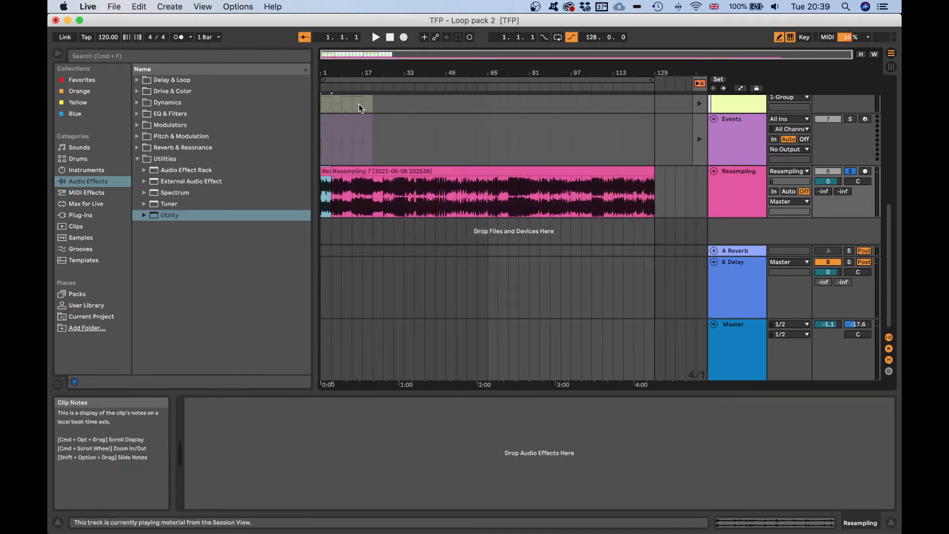
drag(377, 90, 376, 114)
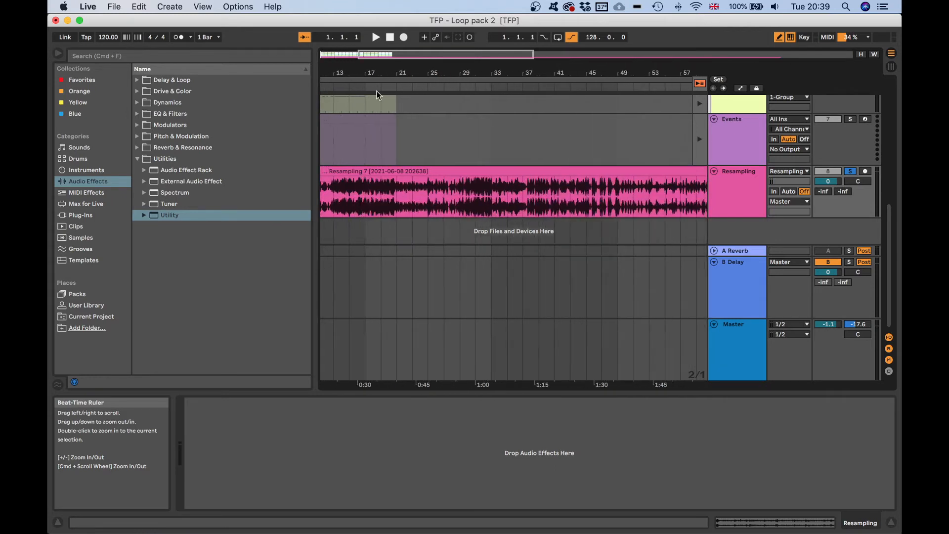
scroll(401, 177, left, 5)
drag(335, 73, 334, 98)
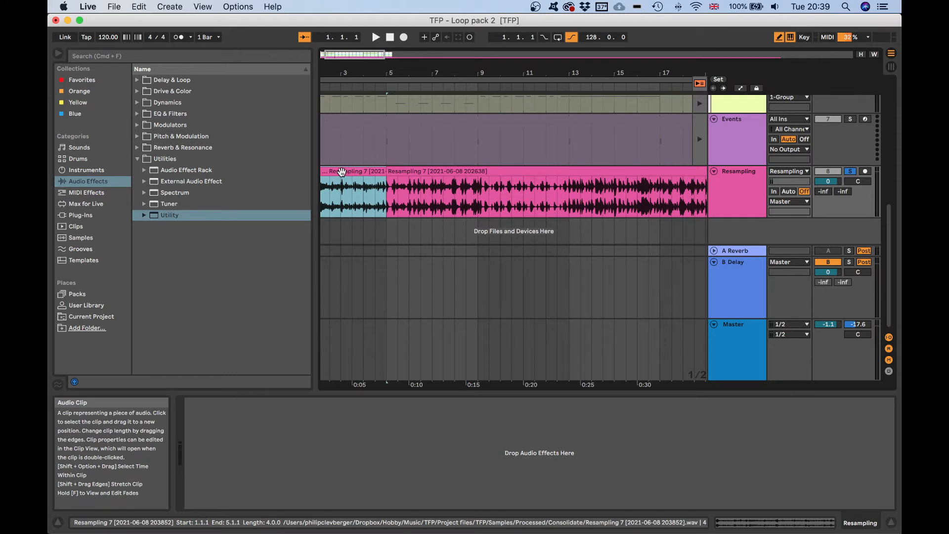
scroll(341, 171, left, 1)
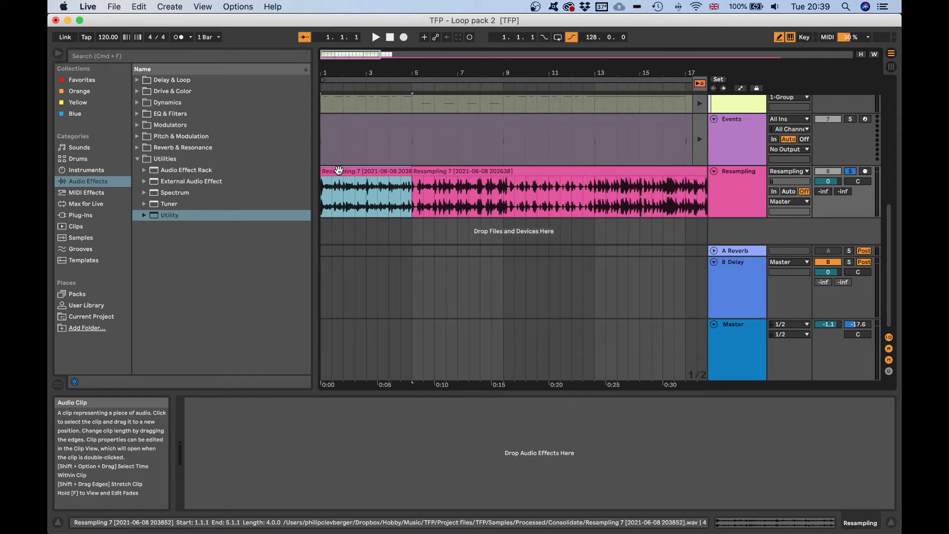
double_click(339, 171)
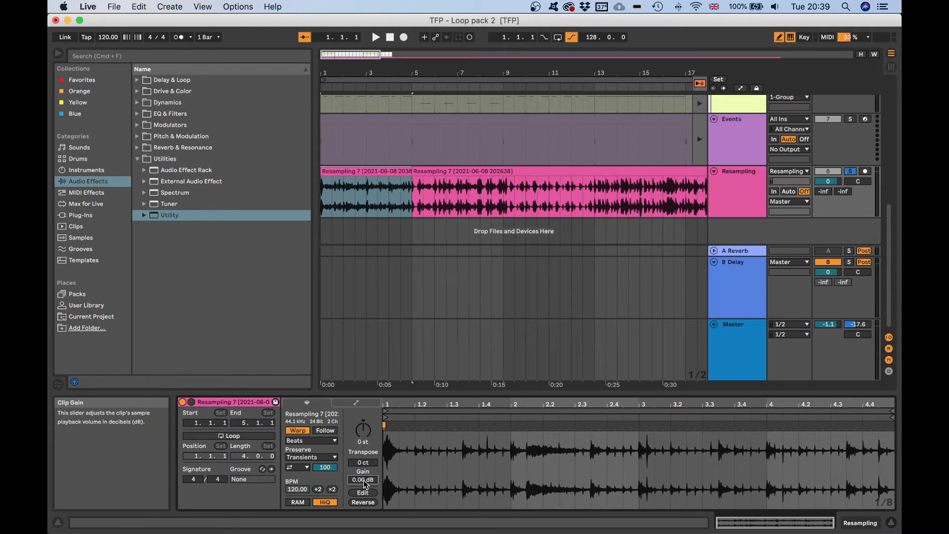
click(380, 201)
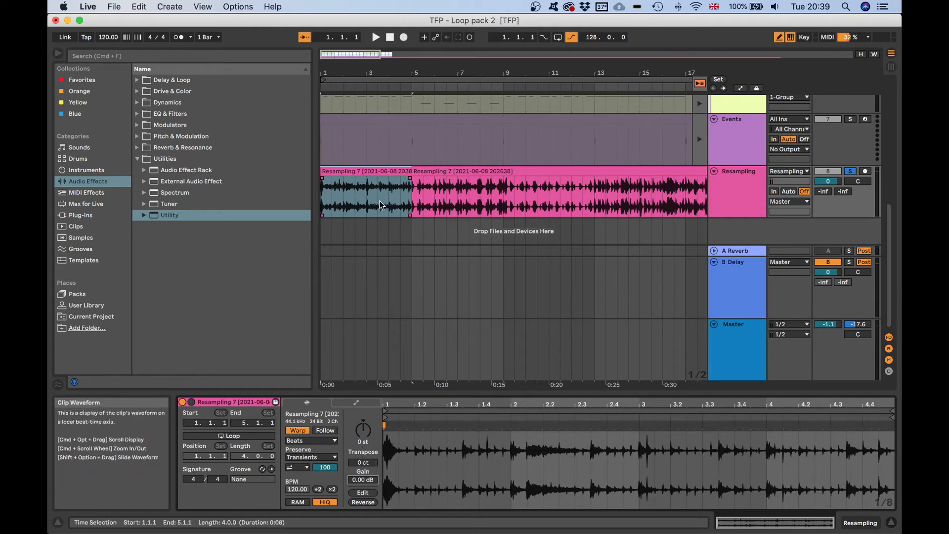
click(378, 174)
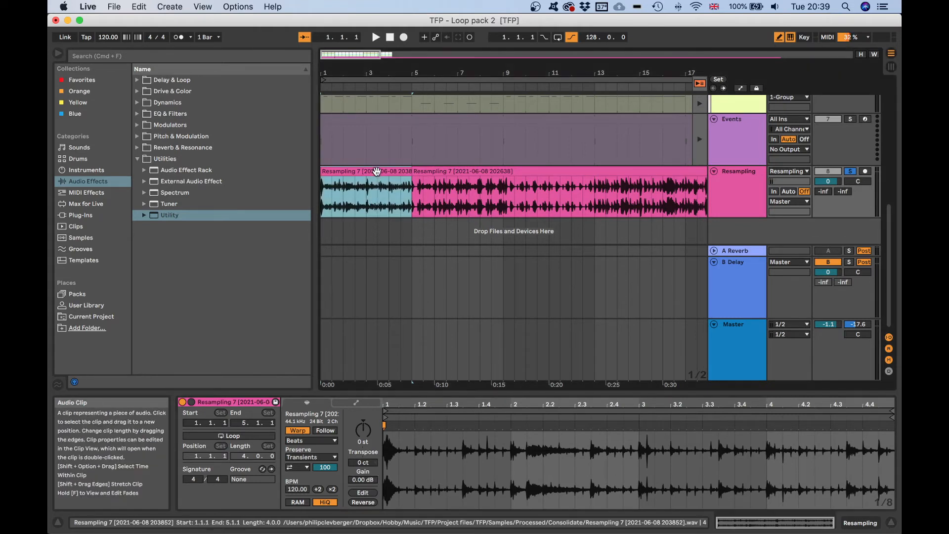
key(super+j)
Select bars 9 to 13 of the Resampling clip and consolidate them into a new clip.
drag(506, 209, 524, 209)
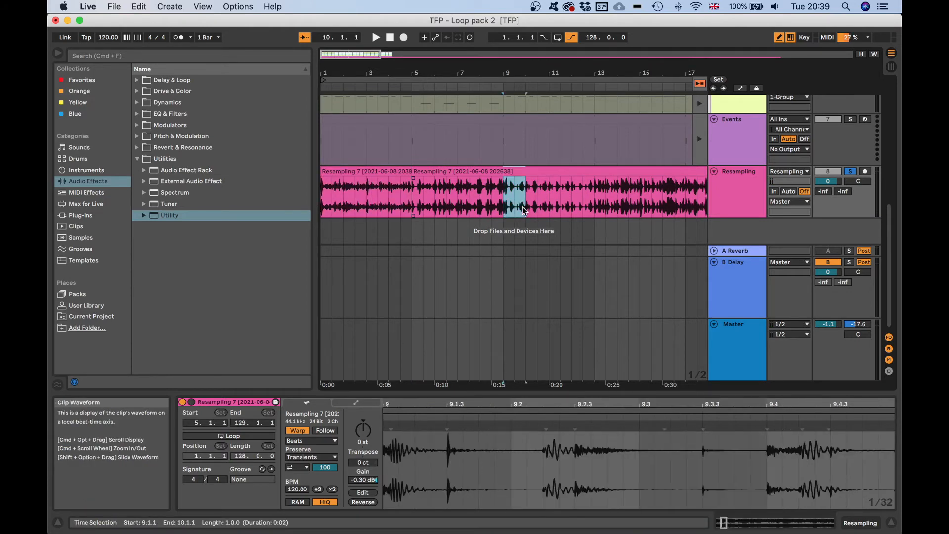
click(526, 209)
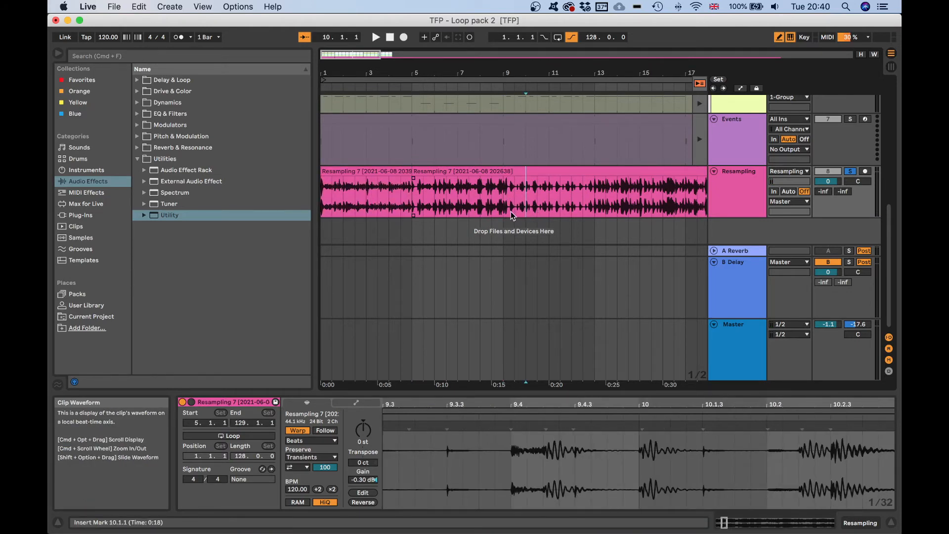
drag(511, 211, 595, 202)
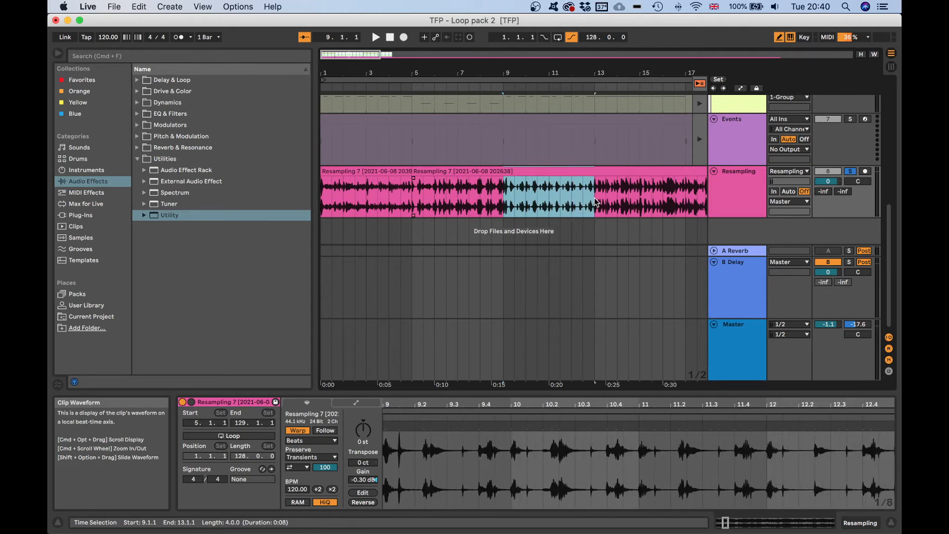
key(super+j)
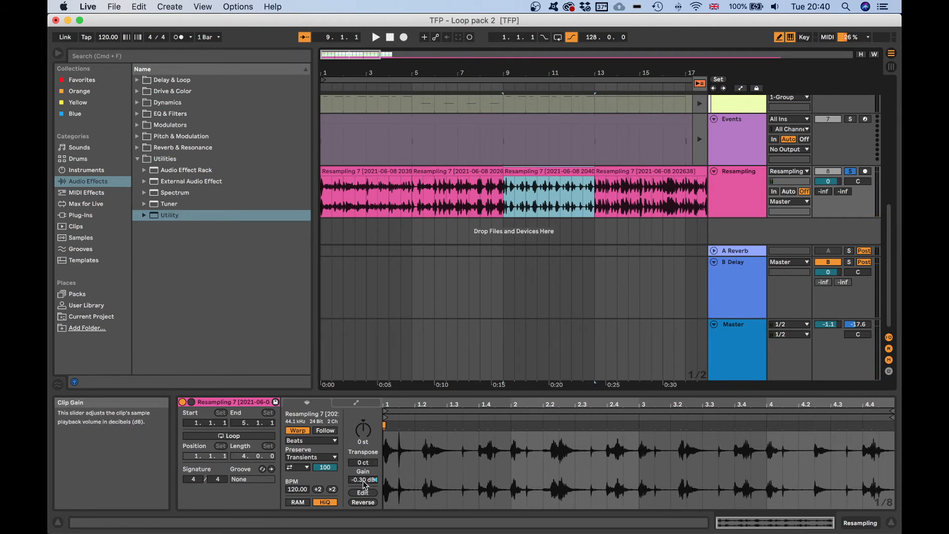
Reset the new clip's gain to 0.00 dB.
double_click(365, 482)
scroll(540, 275, right, 8)
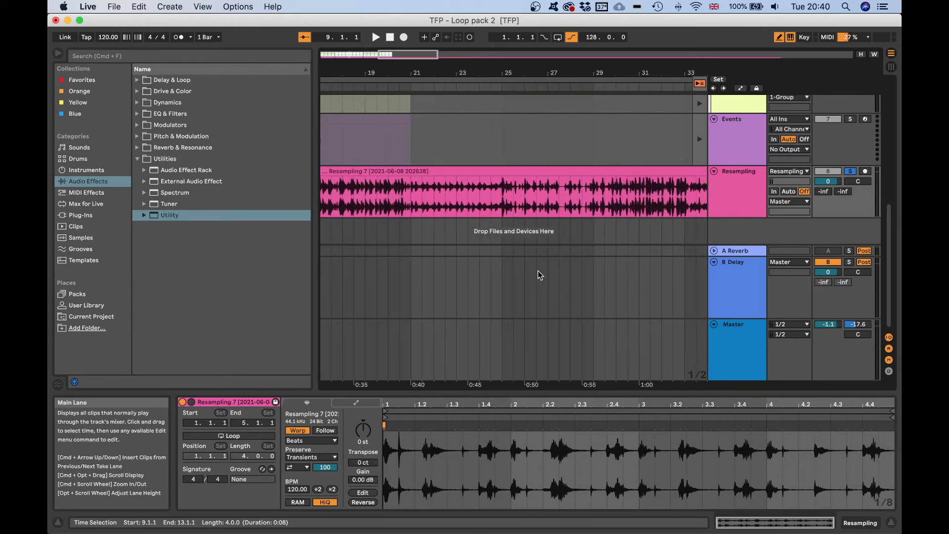
Select bars 21 to 25 of the Resampling clip, consolidate them, and reset the new clip's gain to 0.00 dB.
drag(410, 210, 500, 200)
key(super+j)
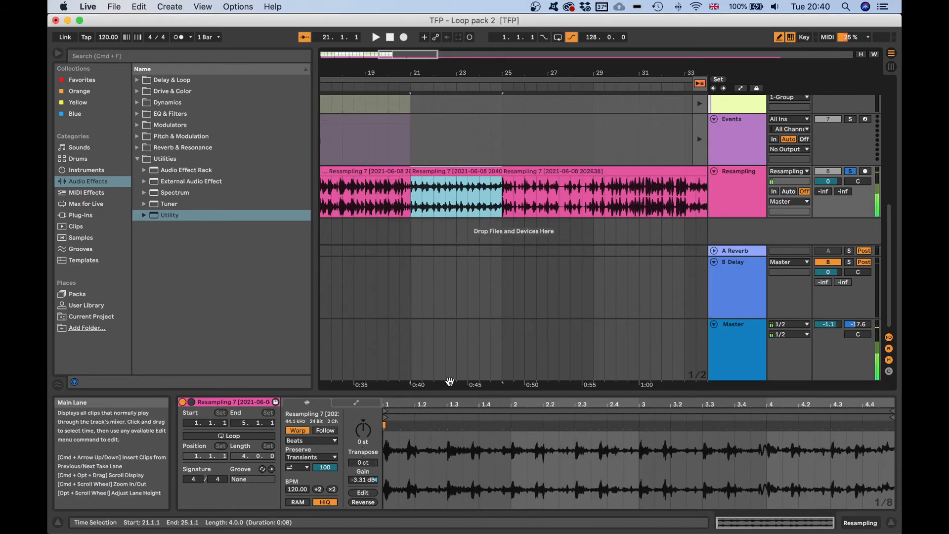
double_click(363, 480)
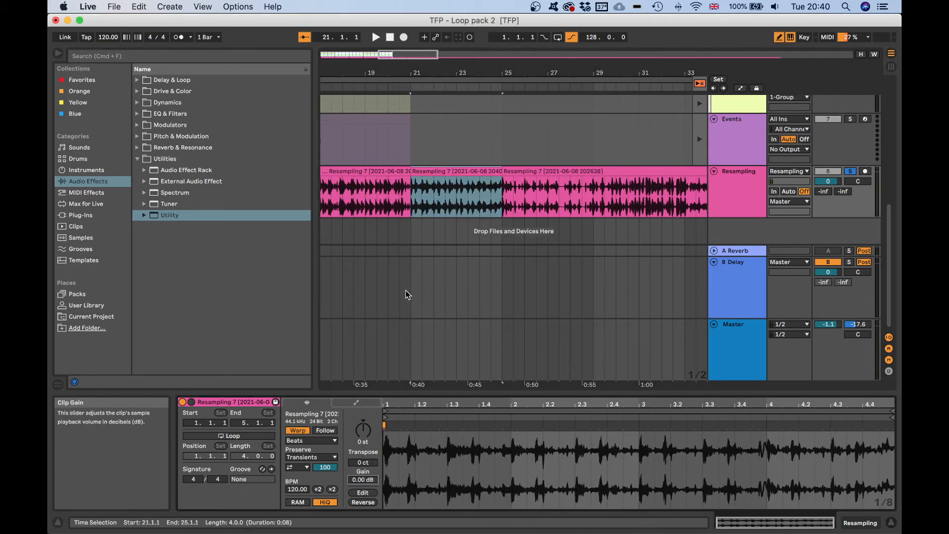
Undo the consolidations and gain resets on the Resampling track and select the full-length Resampling clip.
scroll(435, 277, left, 10)
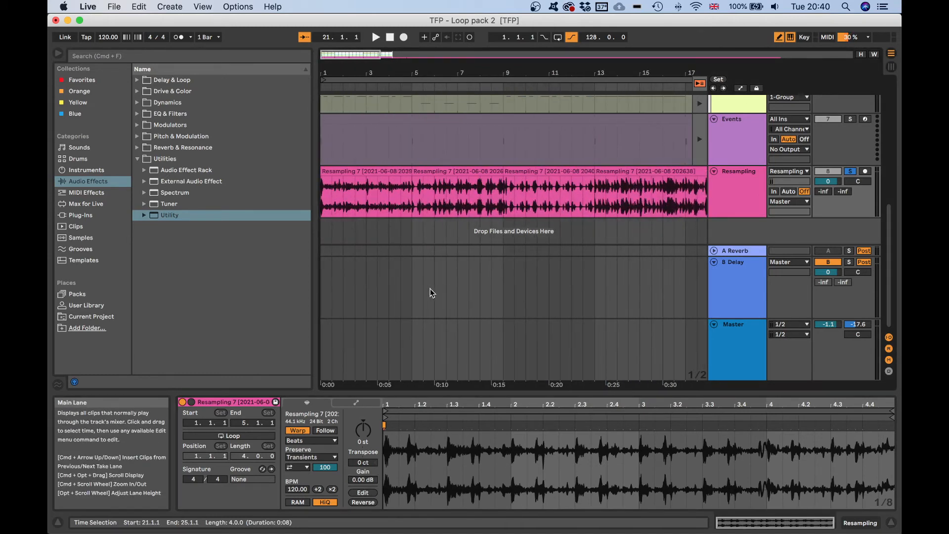
key(super+z)
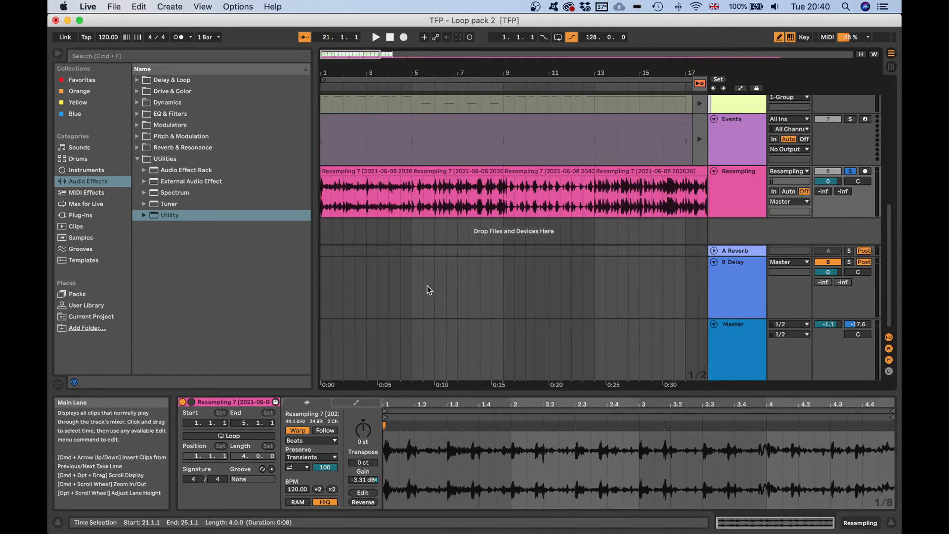
key(super+z)
key(super+z)
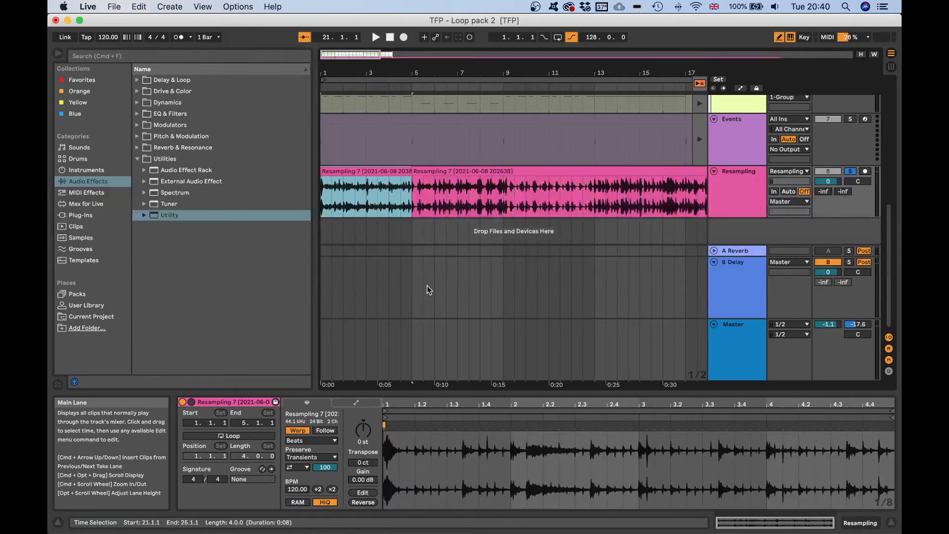
click(437, 259)
click(407, 169)
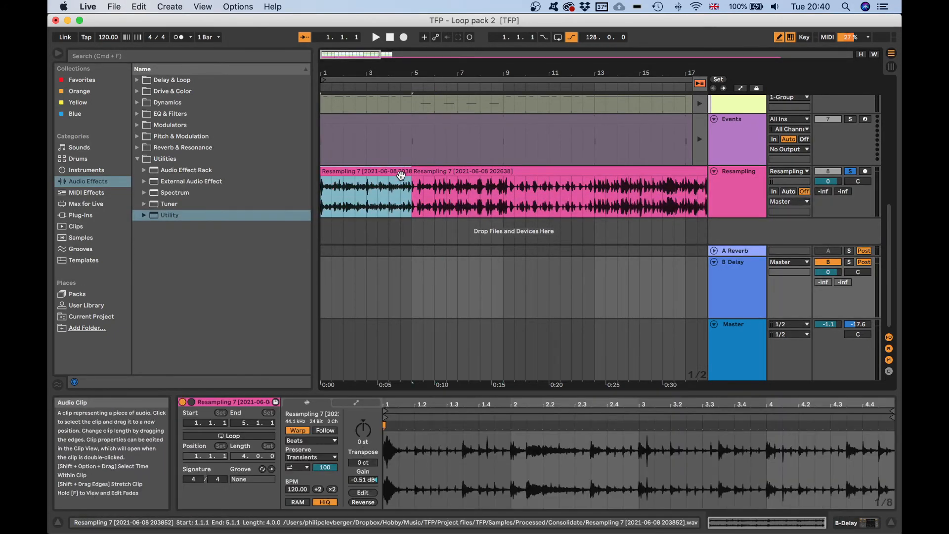
key(super+z)
click(404, 172)
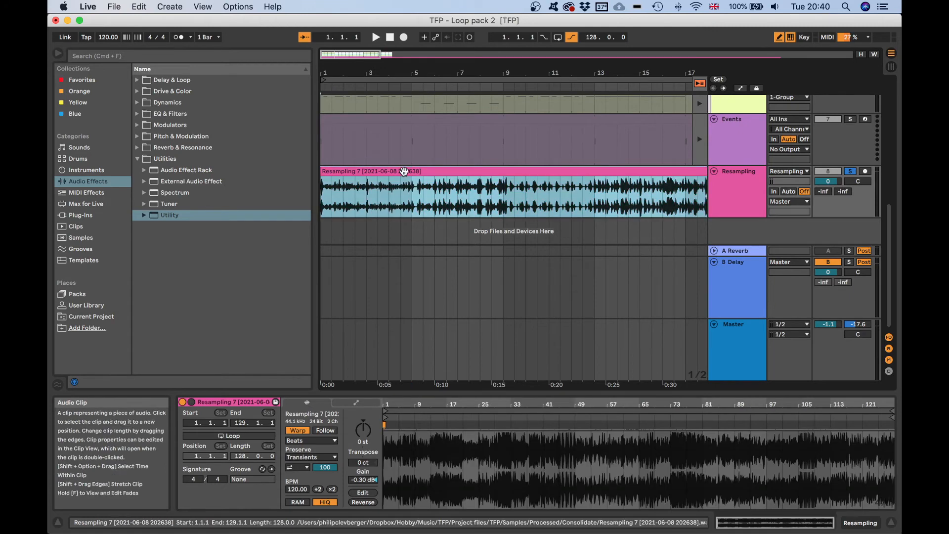
Open the full Resampling clip and turn off its warping.
drag(436, 73, 335, 75)
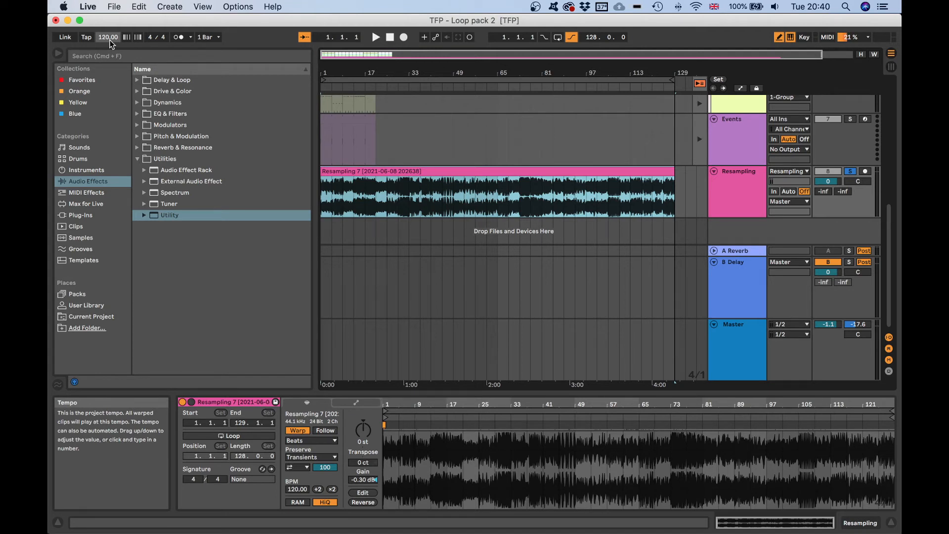
double_click(357, 170)
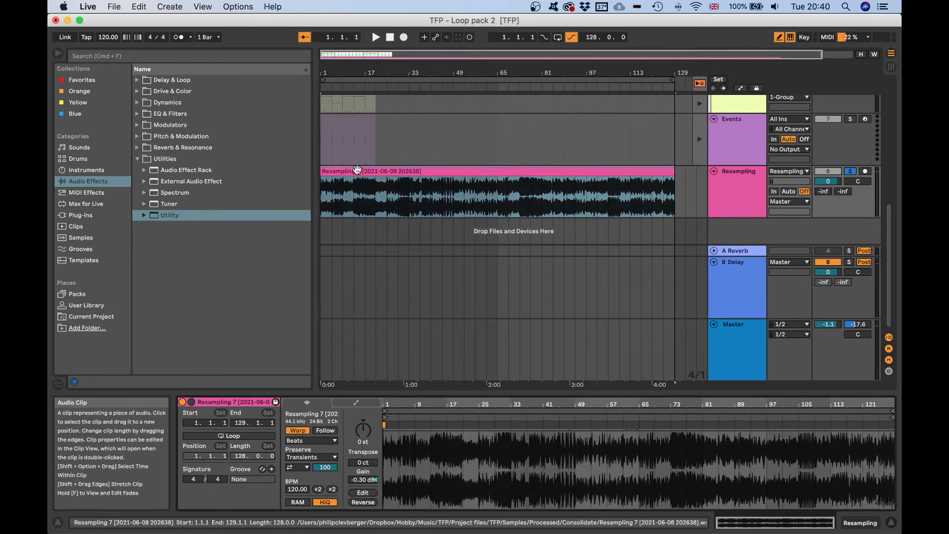
click(297, 430)
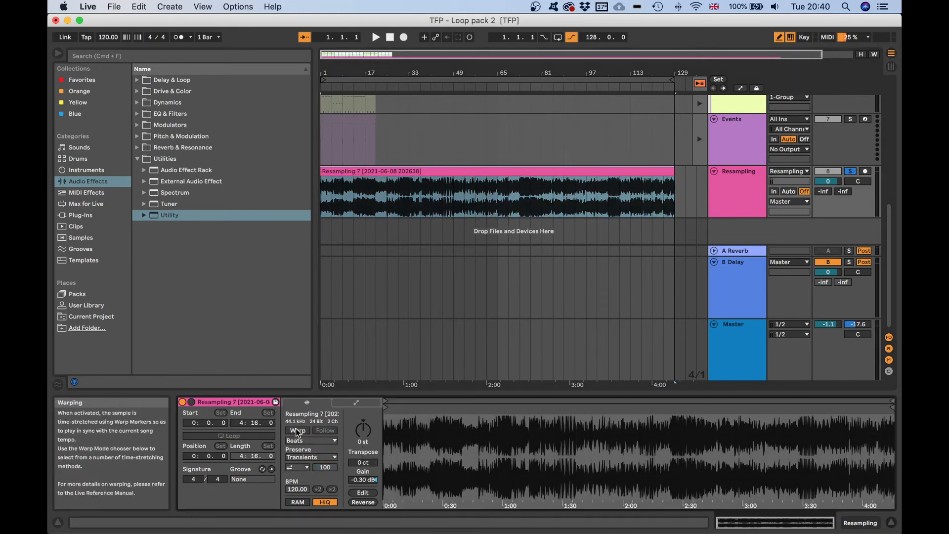
Set the project tempo to 30 BPM.
click(106, 37)
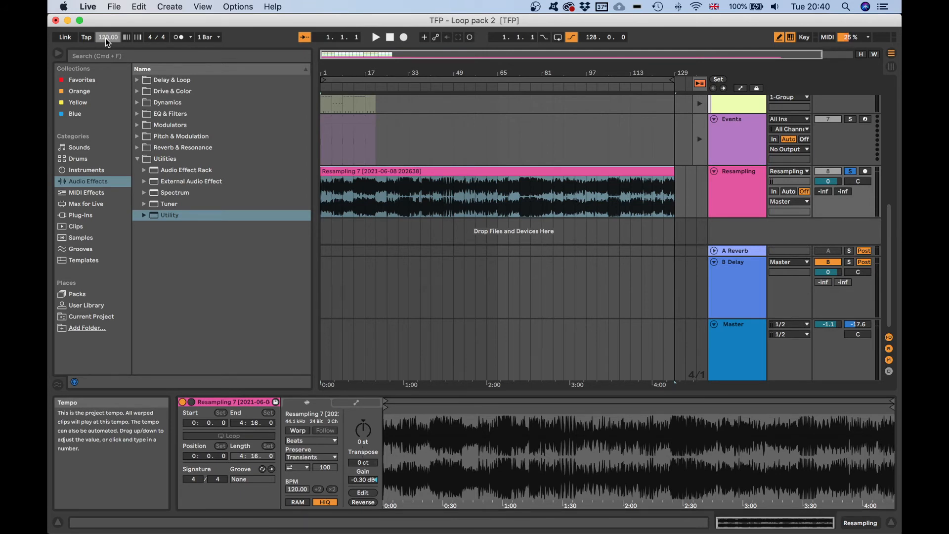
text(30)
key(Return)
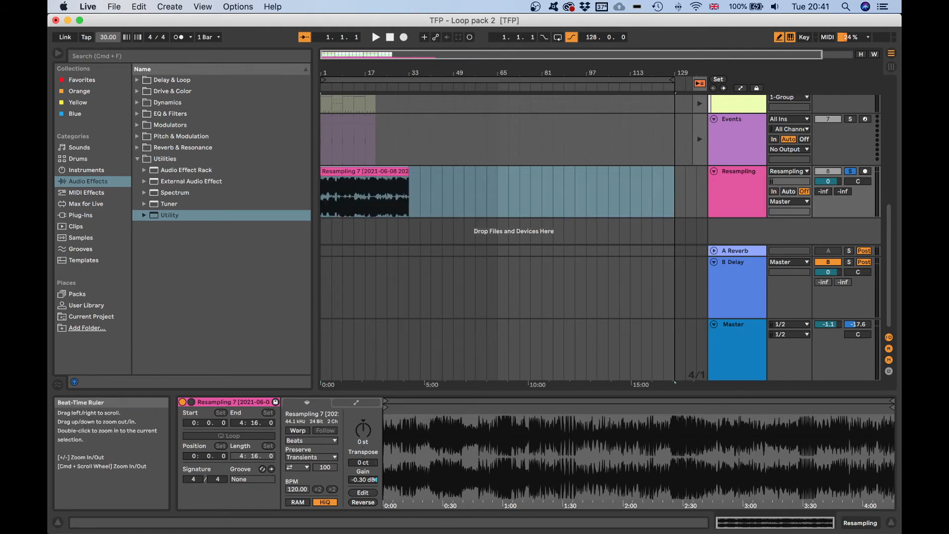
Preview the Resampling clip and consolidate its 32-bar span at the new tempo into a new clip.
drag(416, 62, 427, 173)
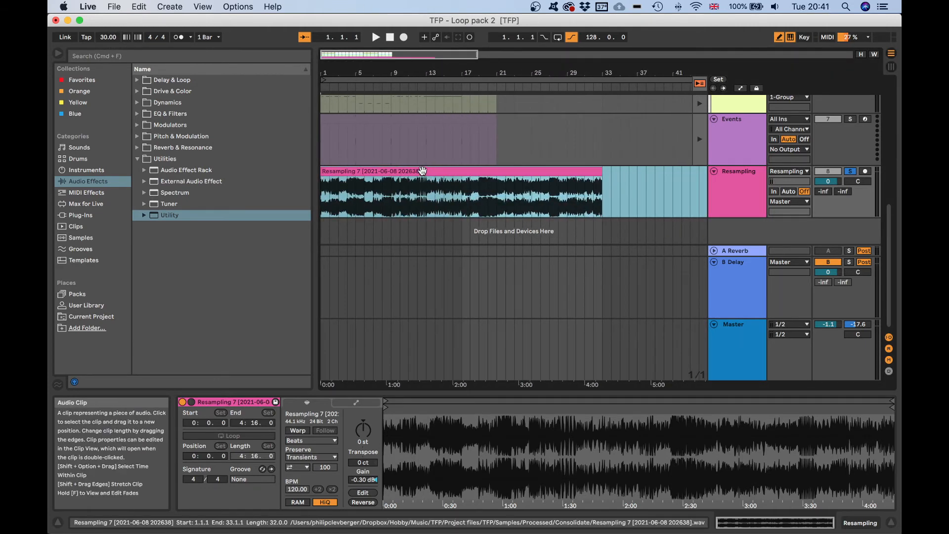
key(space)
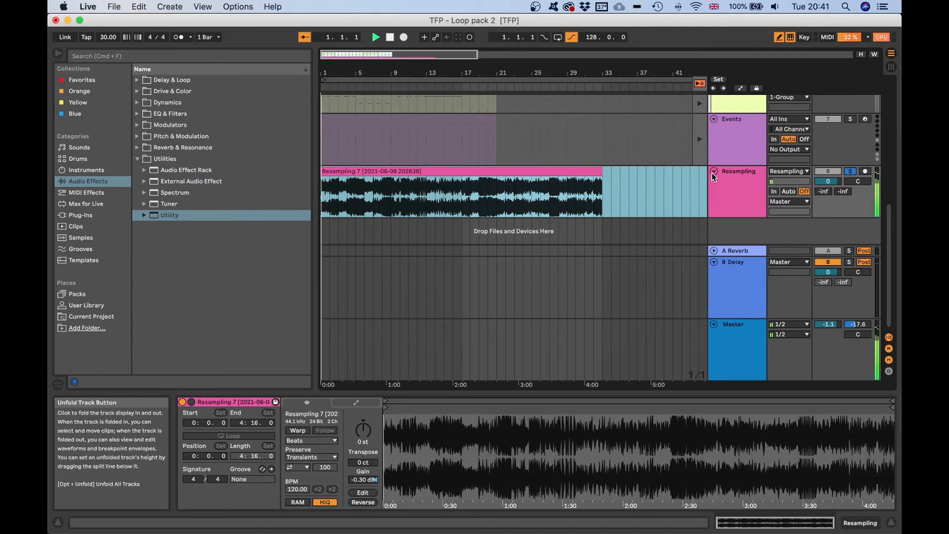
key(space)
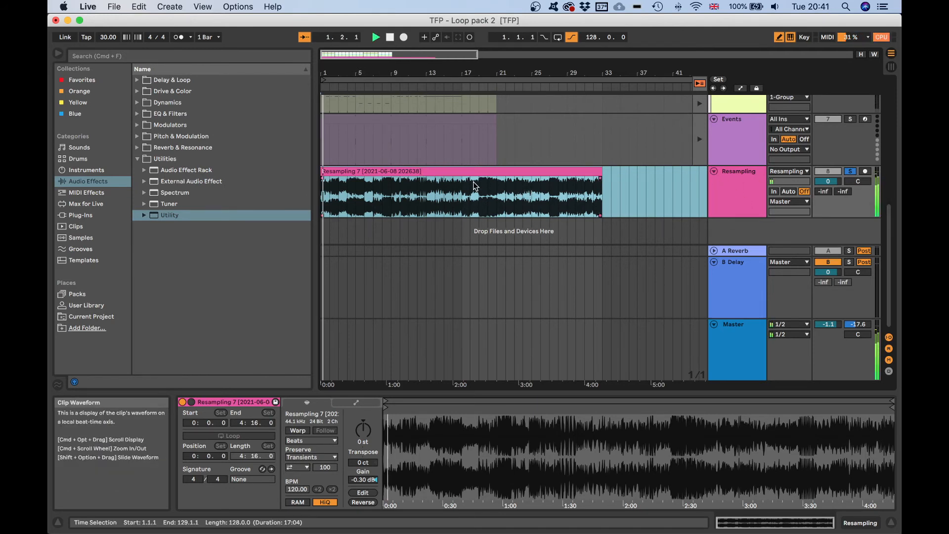
key(End)
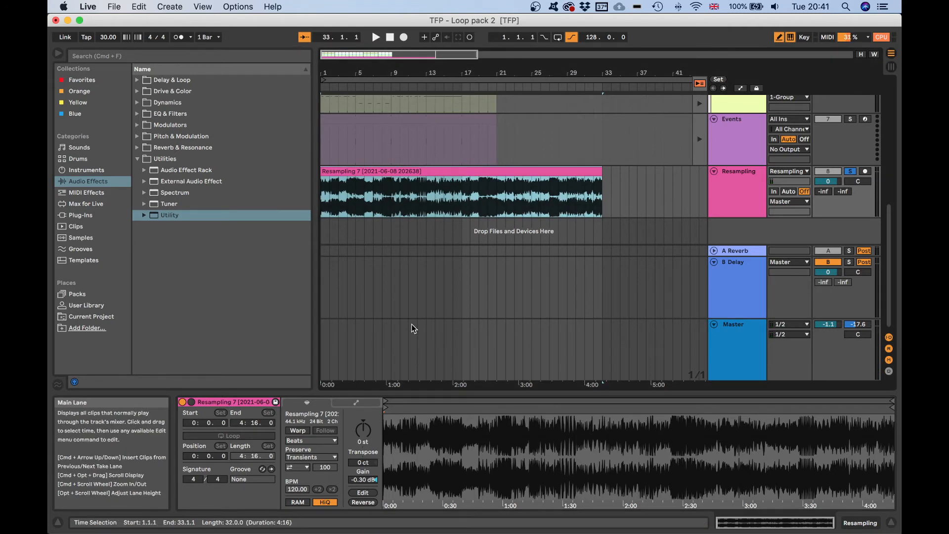
key(super+j)
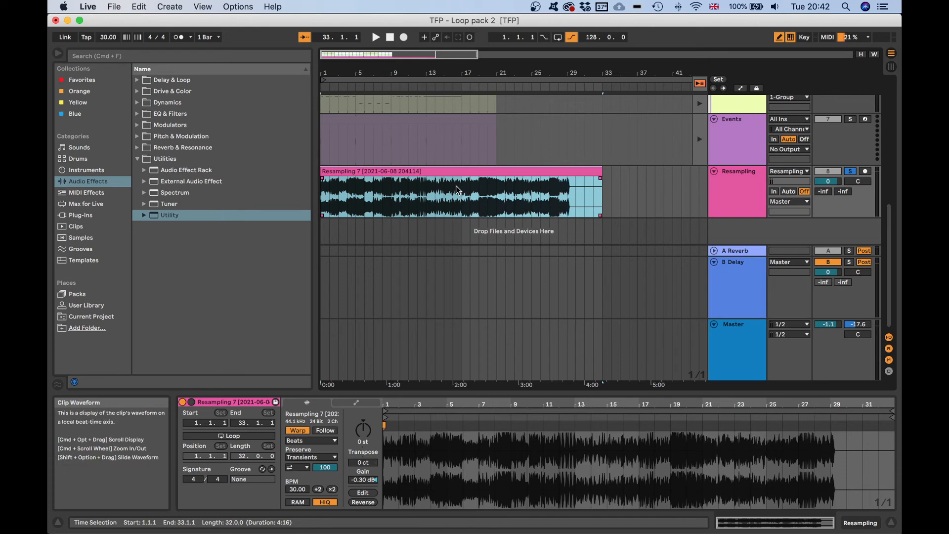
click(425, 171)
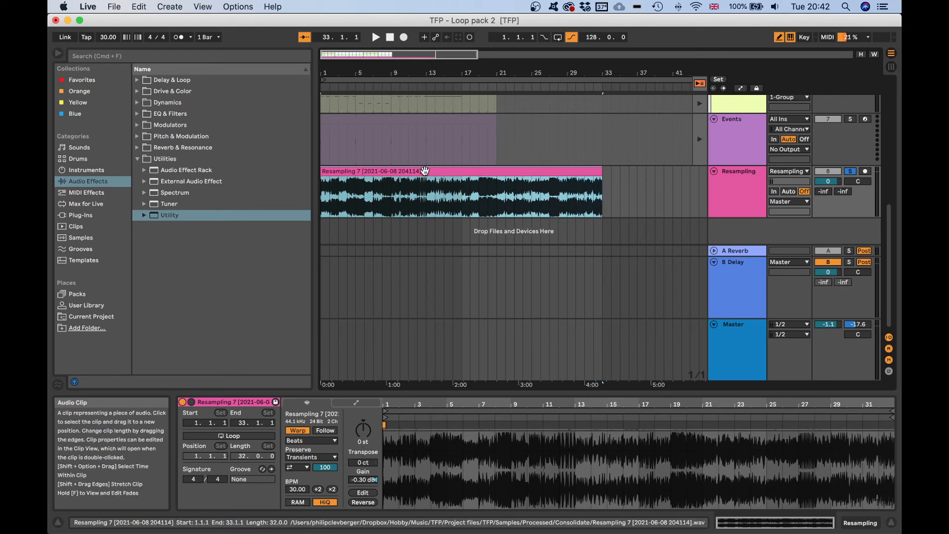
key(super+j)
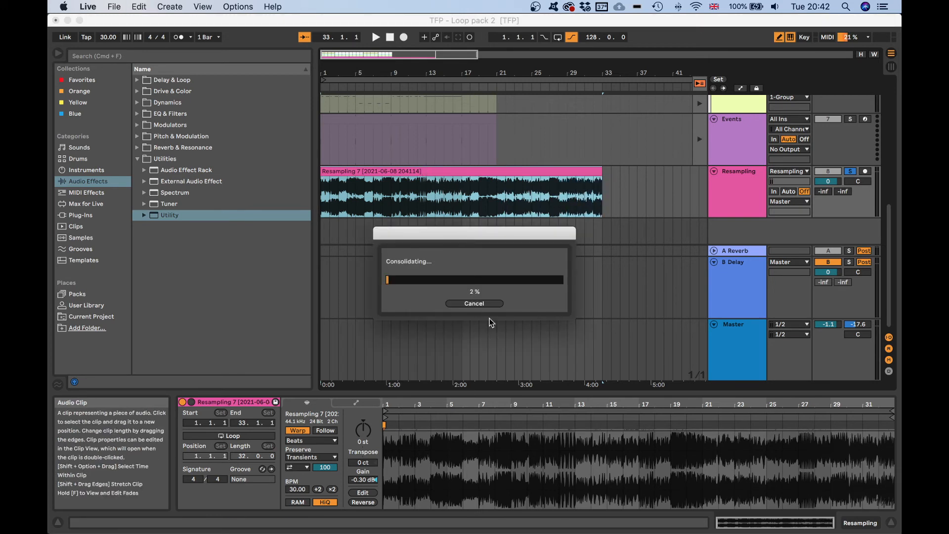
Slice the consolidated clip to a new MIDI track with one slice per bar using the Korven slicing preset.
right_click(400, 173)
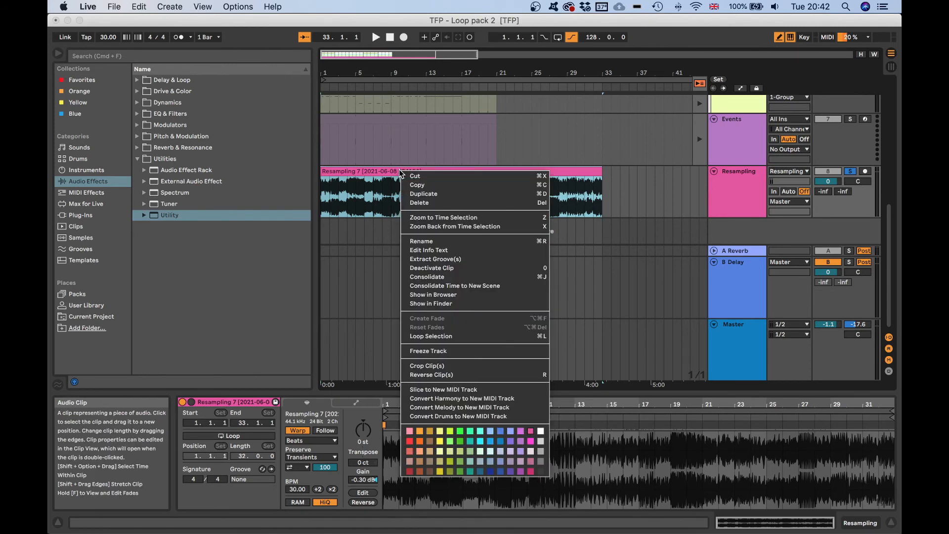
click(482, 390)
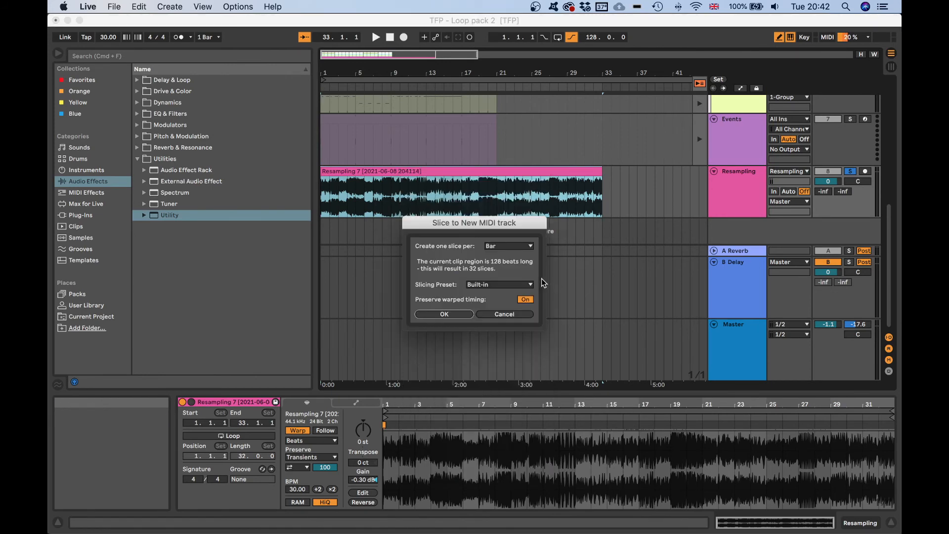
click(489, 286)
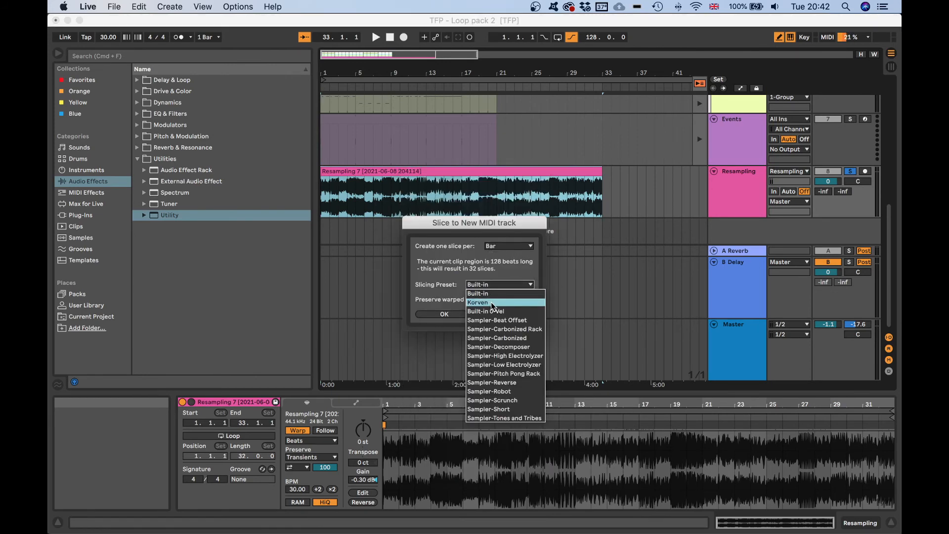
click(491, 301)
click(445, 315)
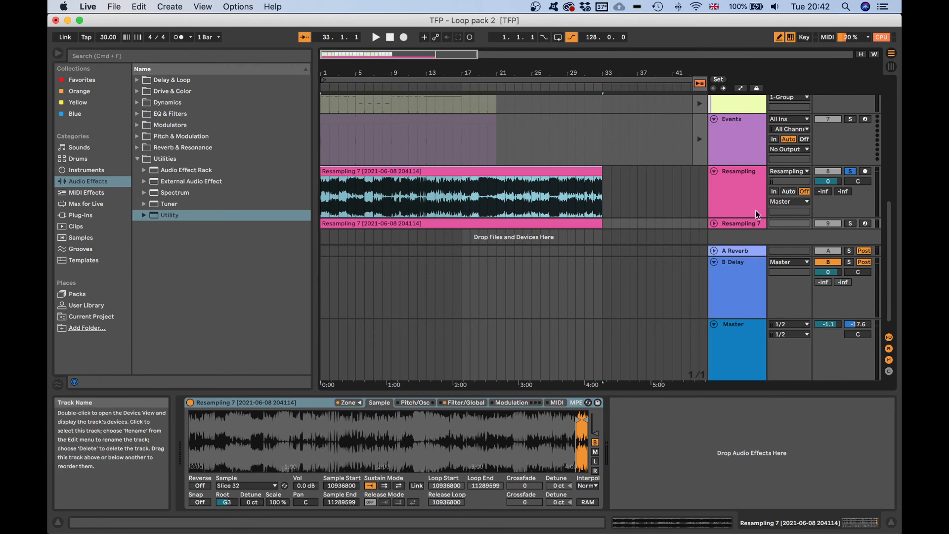
Arm and solo the new MIDI slice track.
click(865, 223)
click(849, 224)
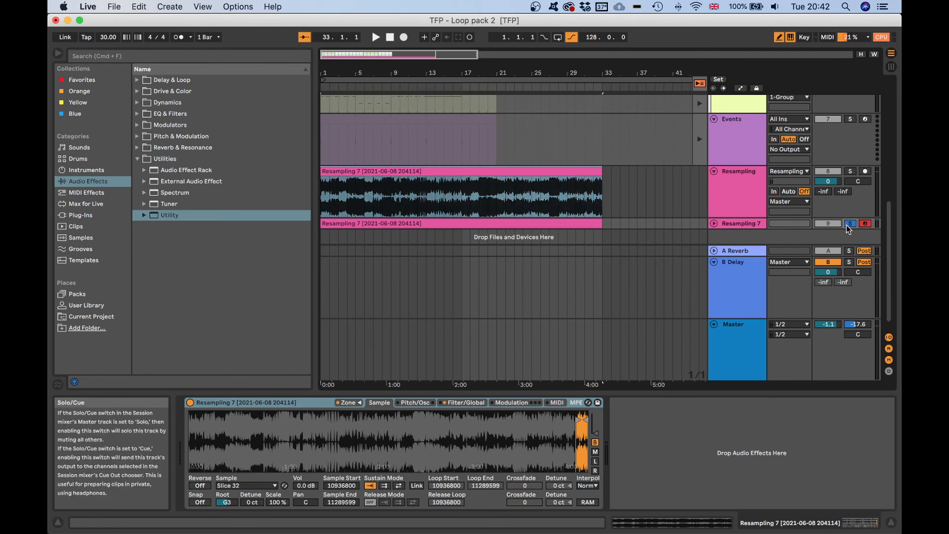
click(346, 403)
click(347, 404)
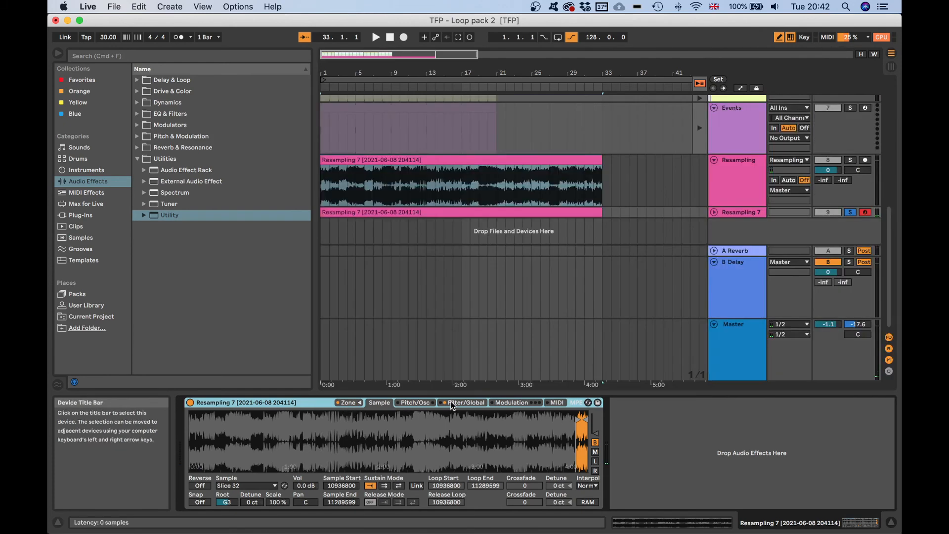
Set the Sampler's filter key tracking to 0 % and its global volume to -5.82 dB.
click(452, 404)
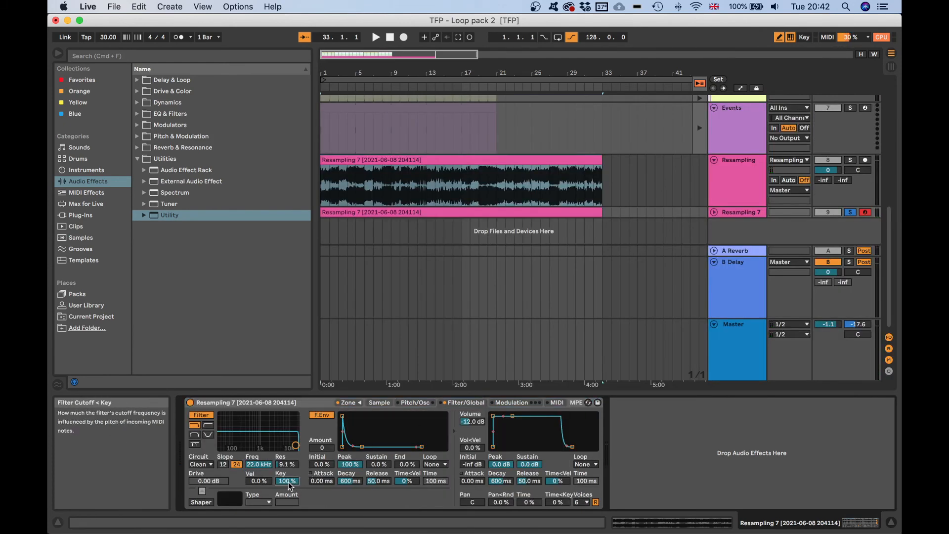
drag(290, 483, 289, 530)
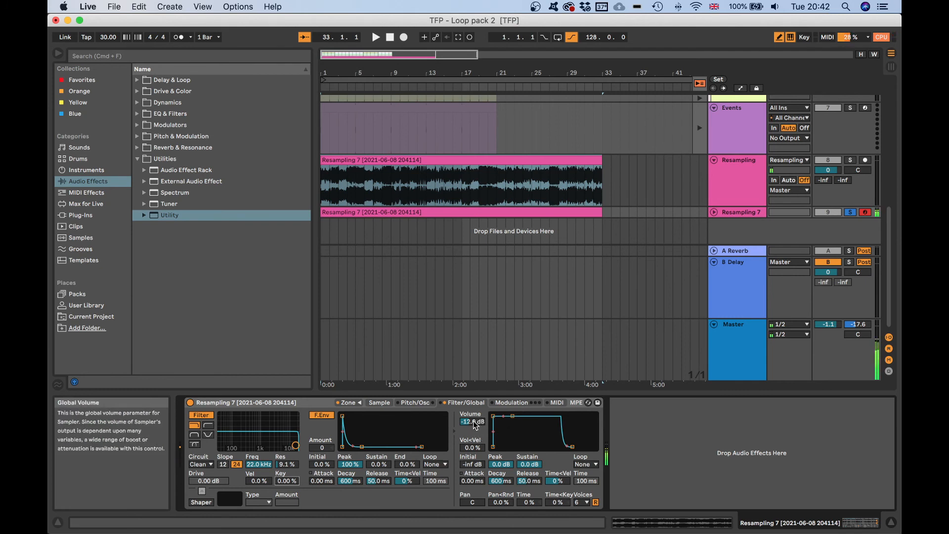
mouse_move(475, 424)
mouse_down()
mouse_move(475, 395)
mouse_move(475, 409)
mouse_up()
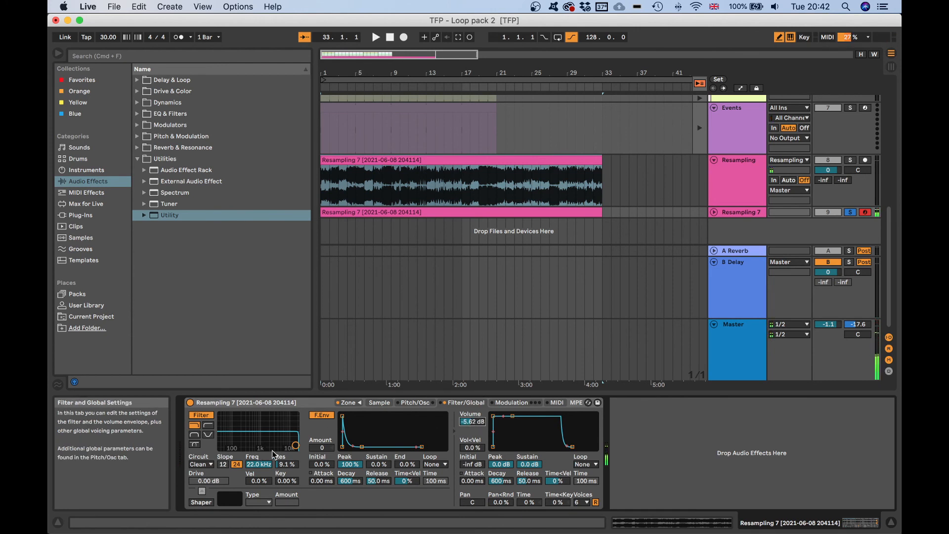
Open the Sampler's zone editor, select all slices, and crop their samples.
click(348, 403)
key(super+a)
right_click(357, 303)
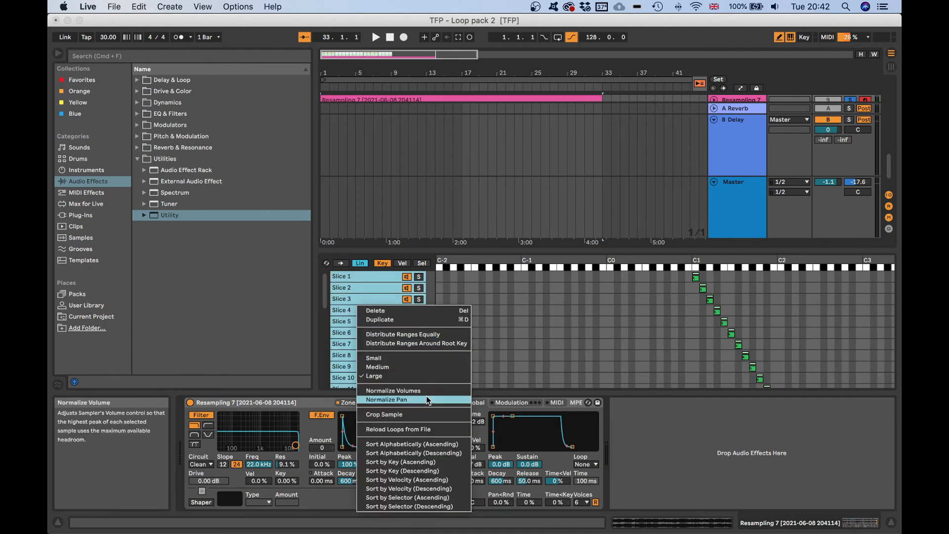
click(426, 415)
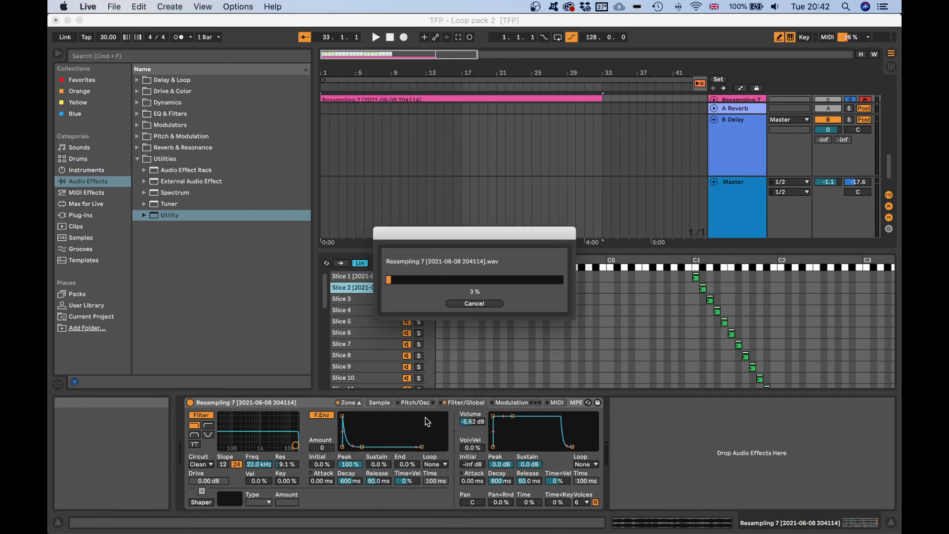